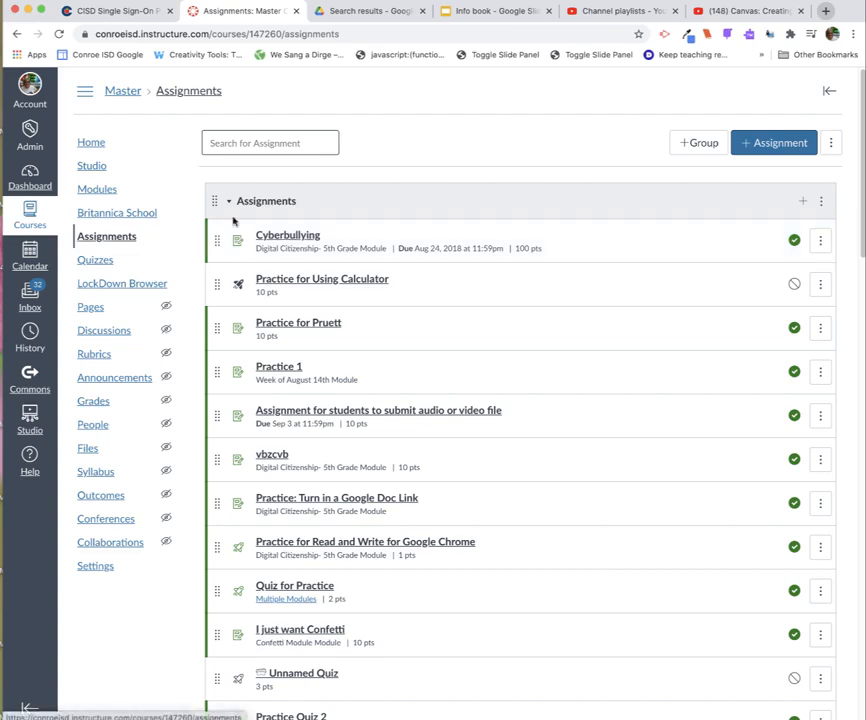
- Create a new assignment in the Master course and name it "Practice for Informational Book"
left_click(769, 147)
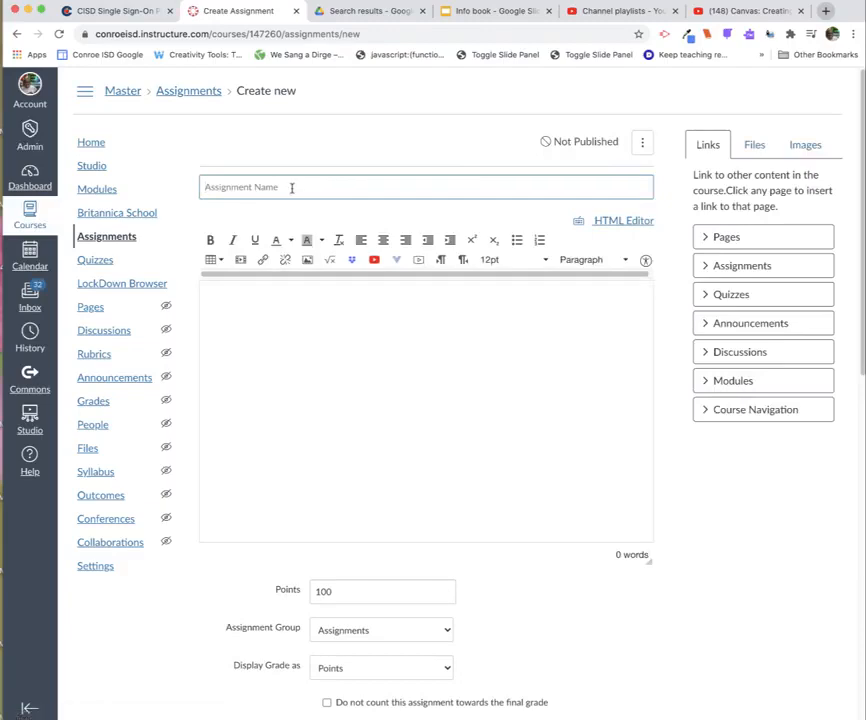
type("Practice for Informational Book")
left_click(260, 306)
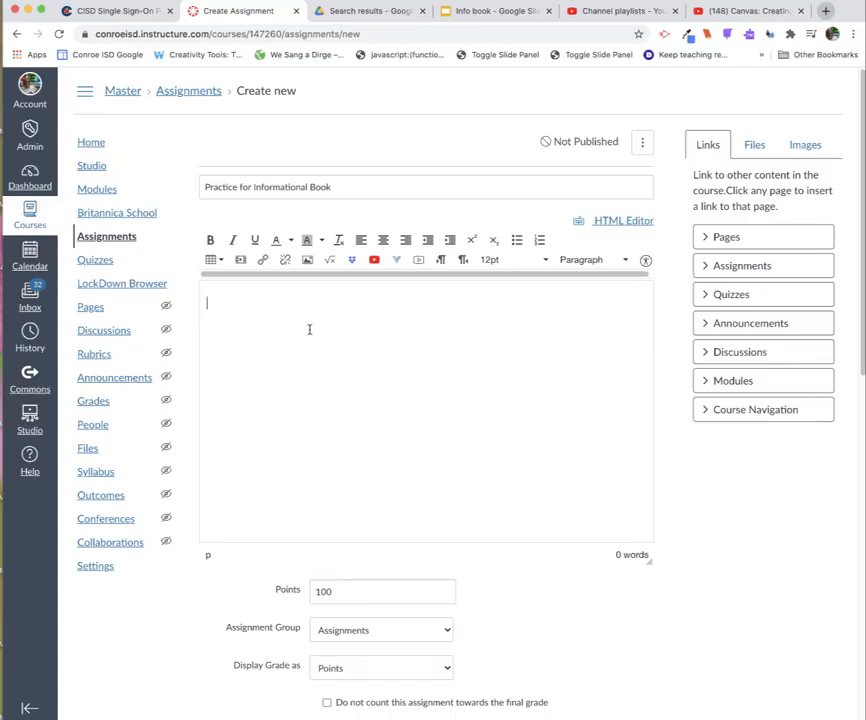
- Review the new assignment's points, submission type choices, online entry options and allowed attempts choices, keeping Online and Unlimited
scroll(309, 329, "down", 5)
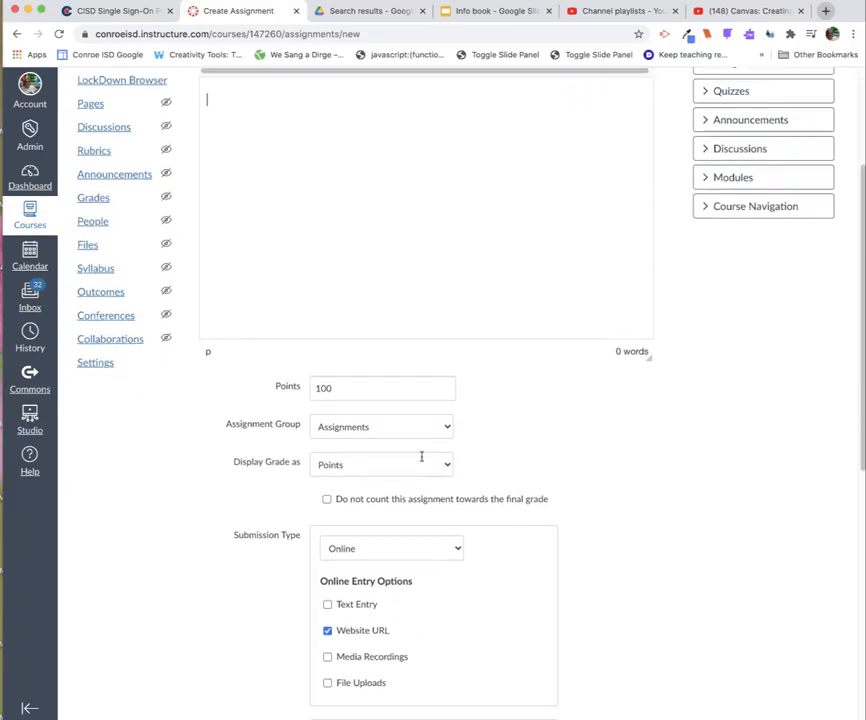
scroll(372, 391, "down", 1)
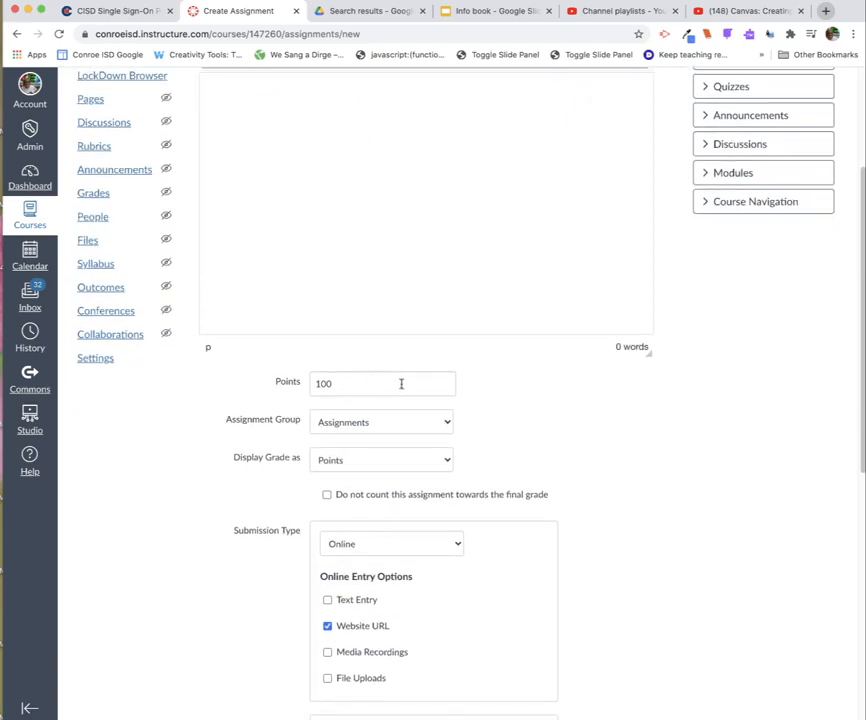
scroll(401, 383, "down", 3)
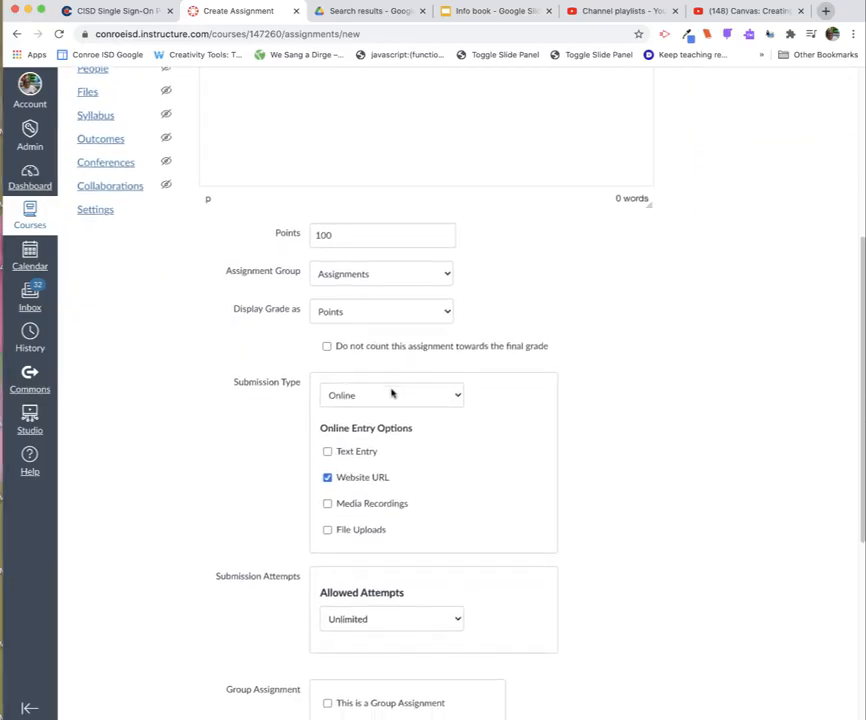
left_click(450, 396)
left_click(452, 396)
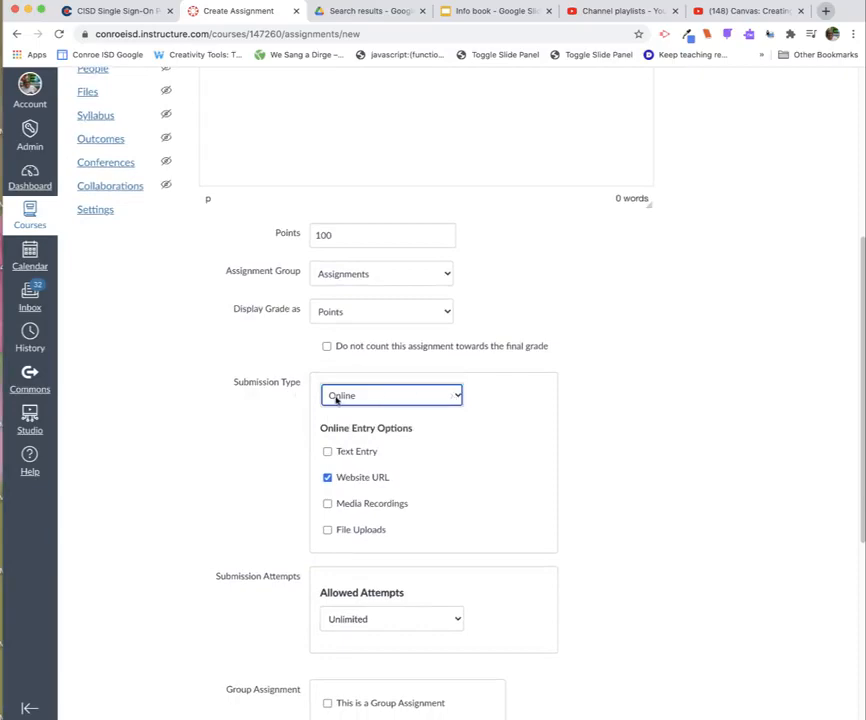
left_click(457, 396)
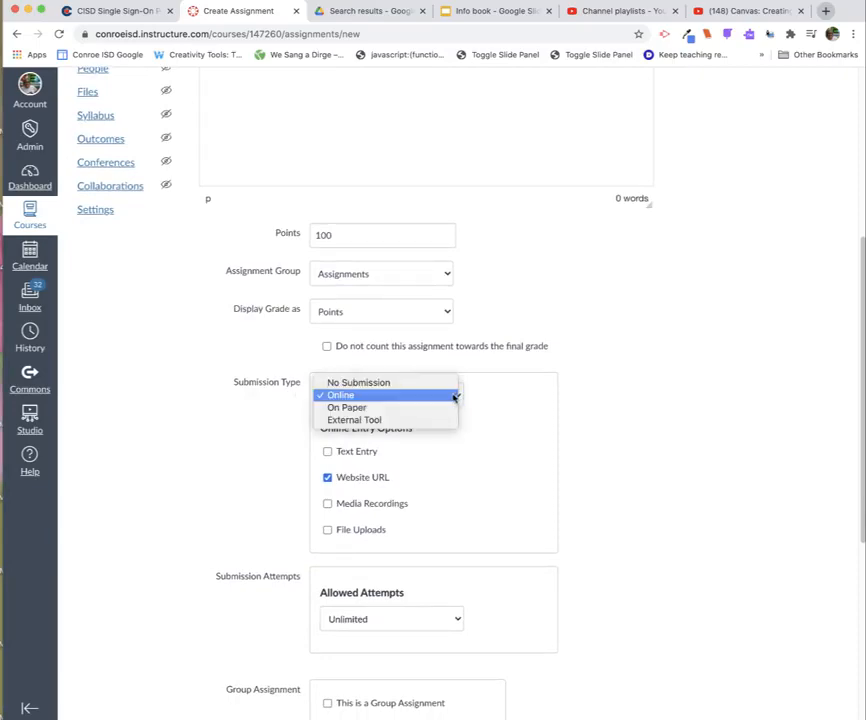
left_click(457, 396)
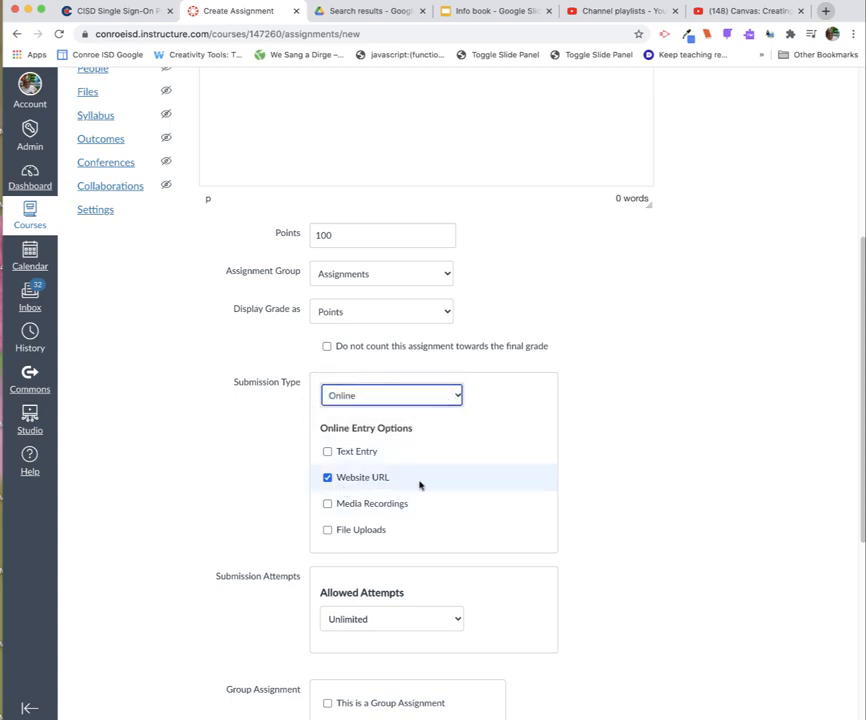
scroll(512, 422, "down", 2)
scroll(512, 422, "down", 3)
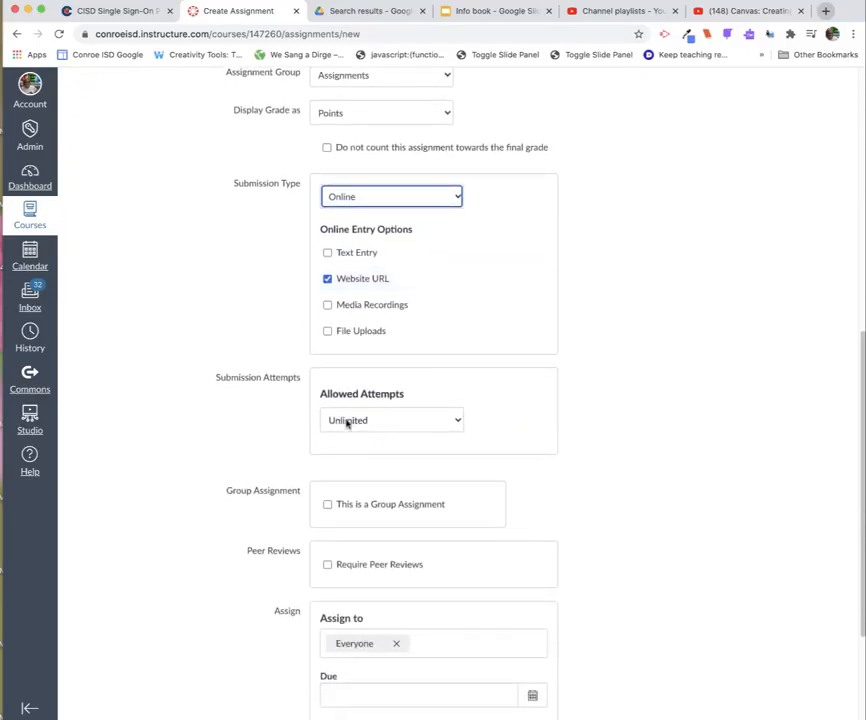
left_click(458, 421)
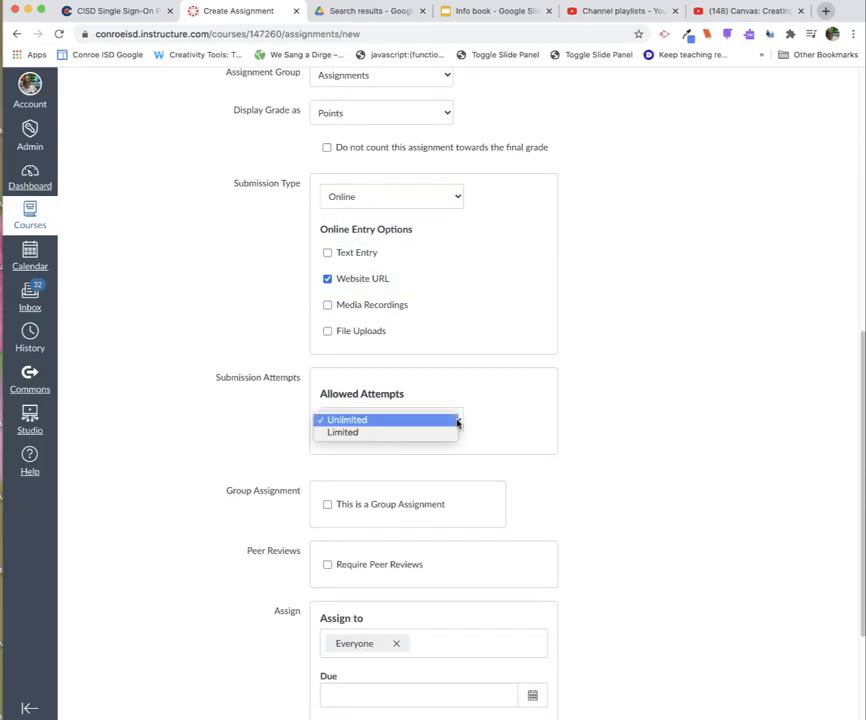
left_click(458, 420)
- Save the "Practice for Informational Book" assignment and publish it
scroll(576, 438, "down", 3)
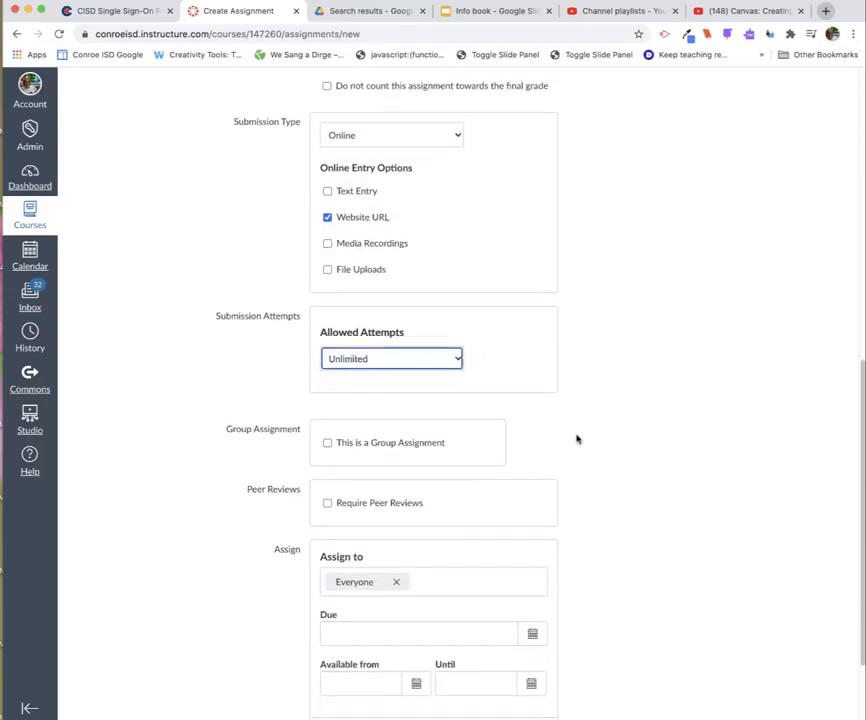
scroll(576, 438, "down", 1)
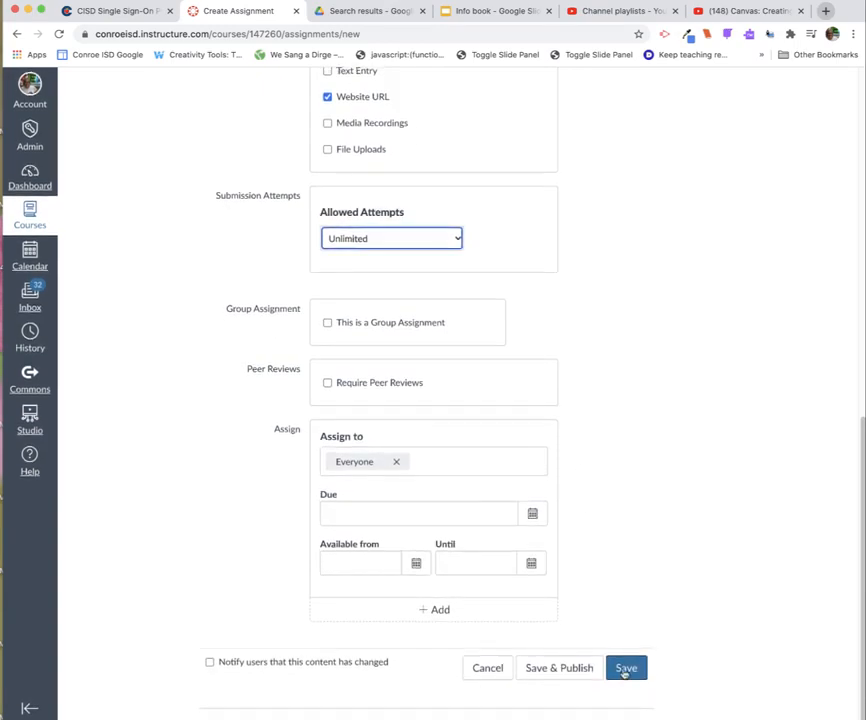
left_click(626, 668)
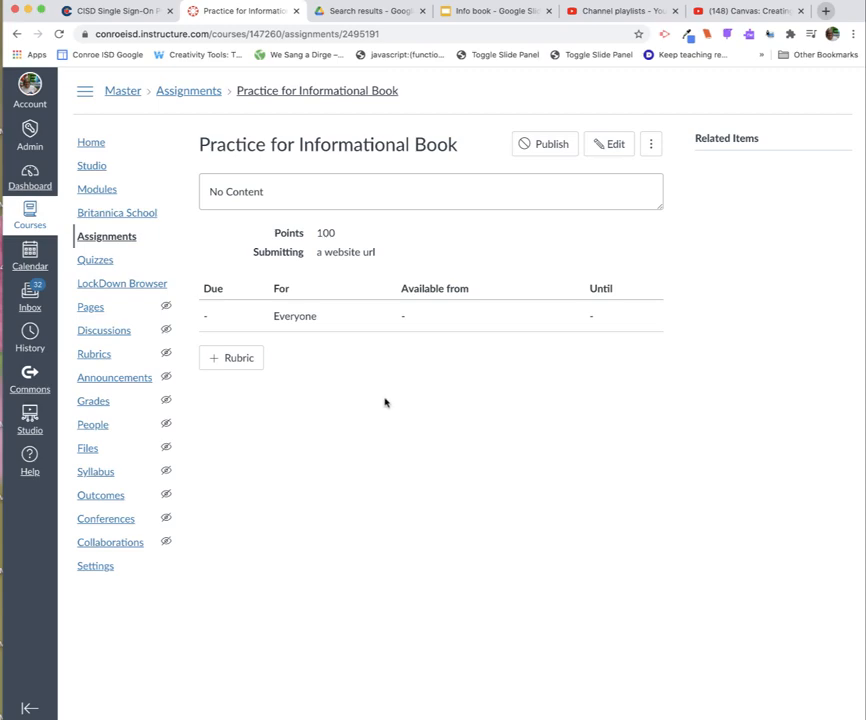
left_click(526, 148)
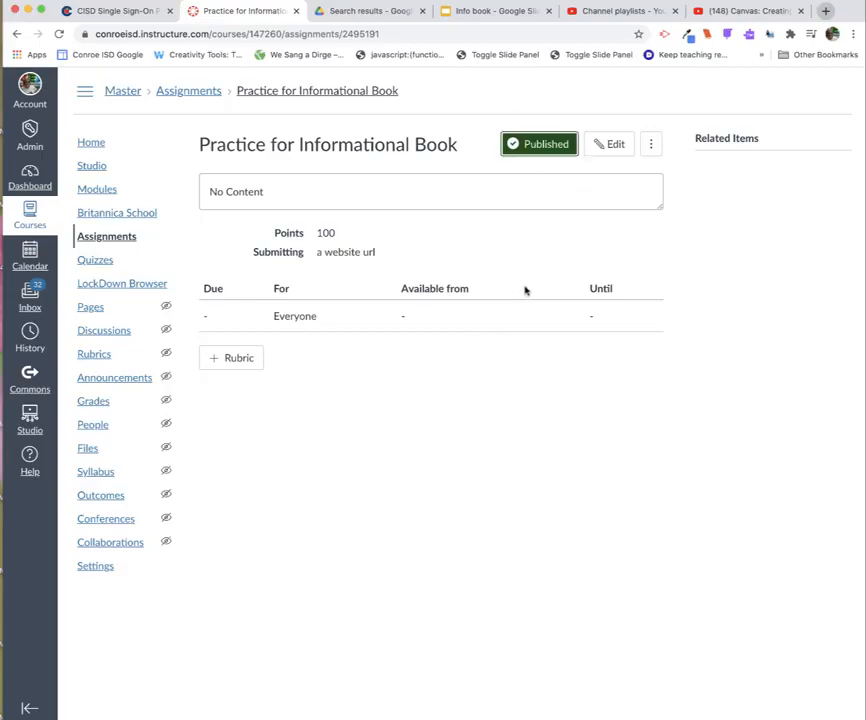
- Enter Student View from the course home page and open the "Practice for Informational Book" assignment
left_click(93, 144)
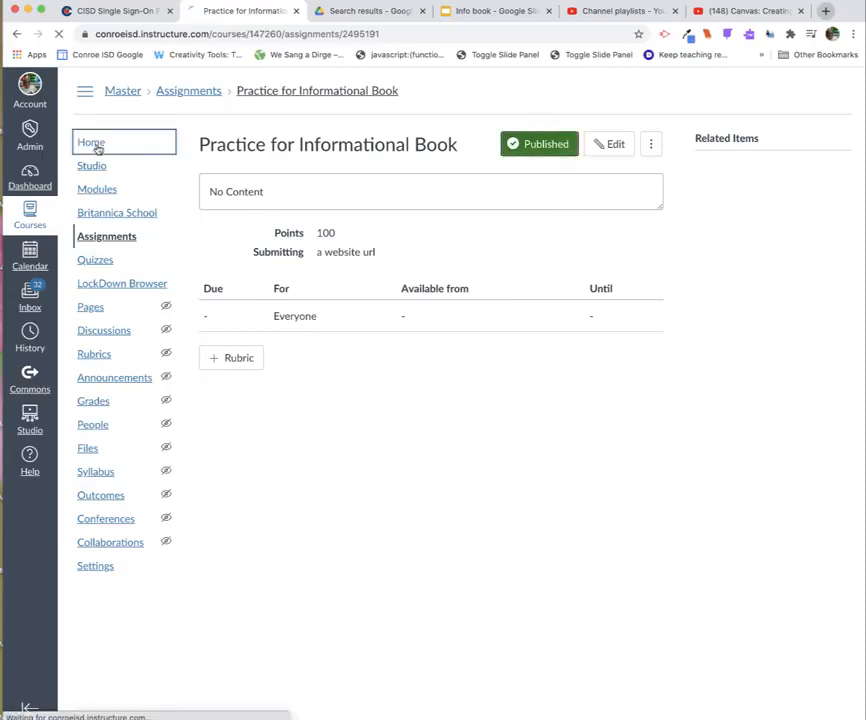
left_click(744, 345)
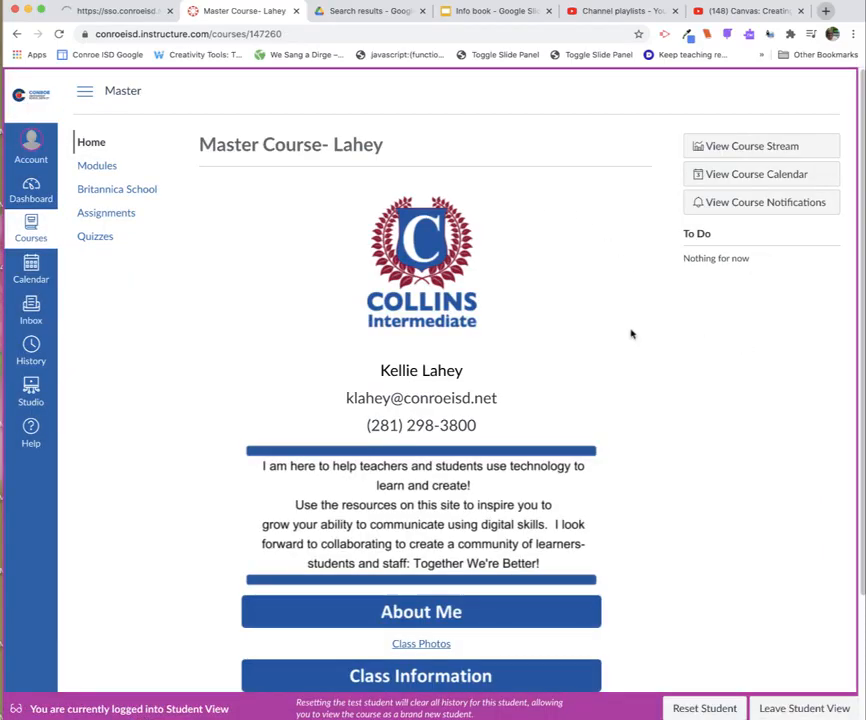
left_click(96, 215)
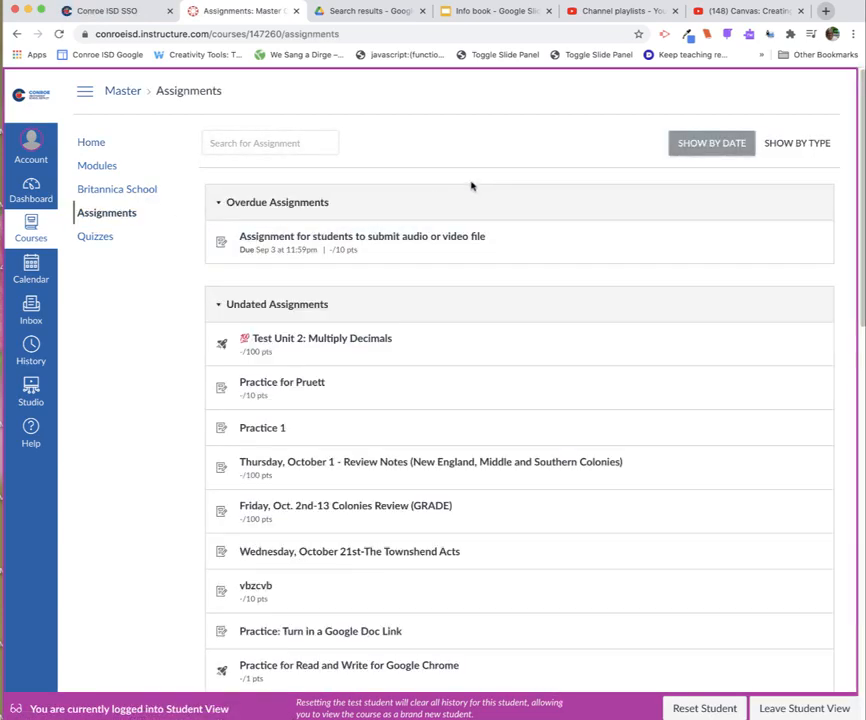
scroll(471, 186, "down", 10)
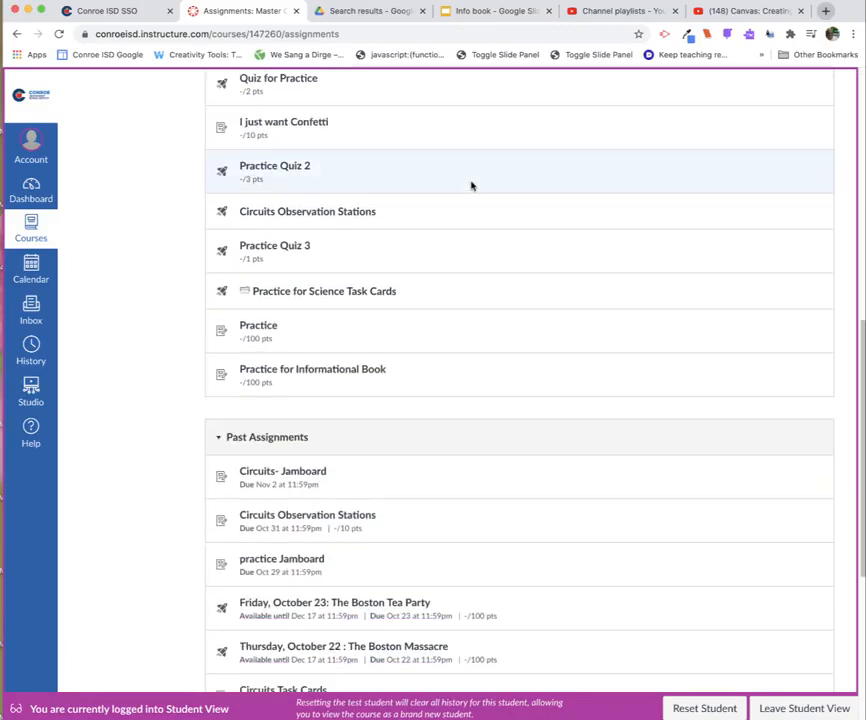
scroll(471, 186, "down", 1)
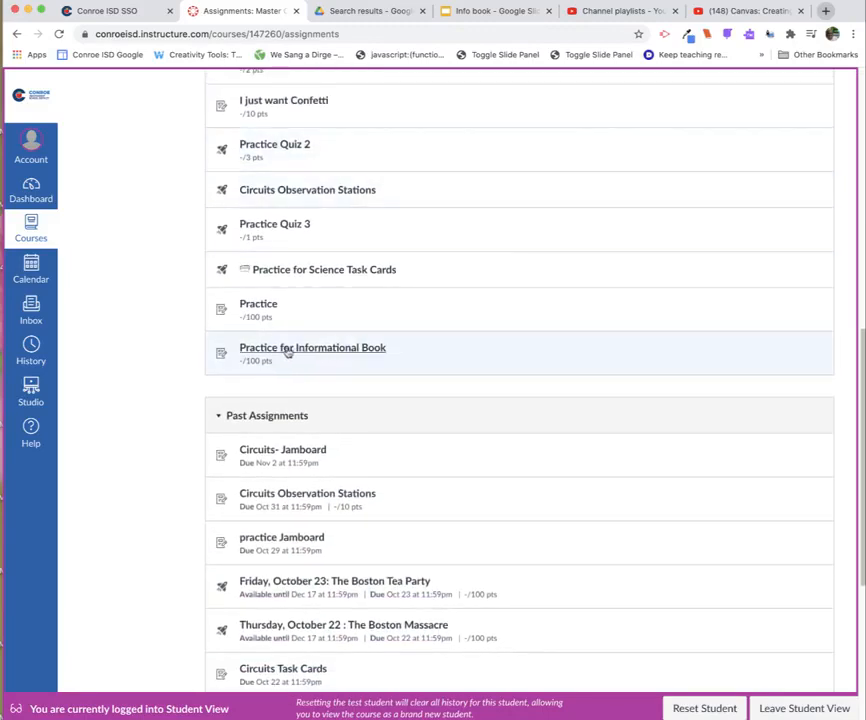
left_click(316, 349)
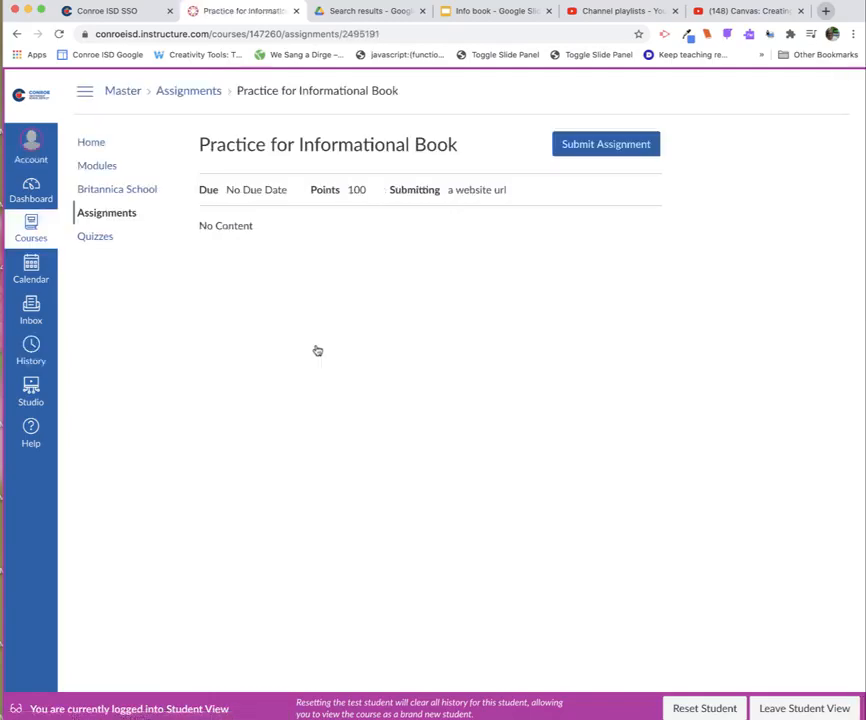
- Check the Google Drive option in the assignment's submission form and leave Student View without submitting anything
left_click(601, 146)
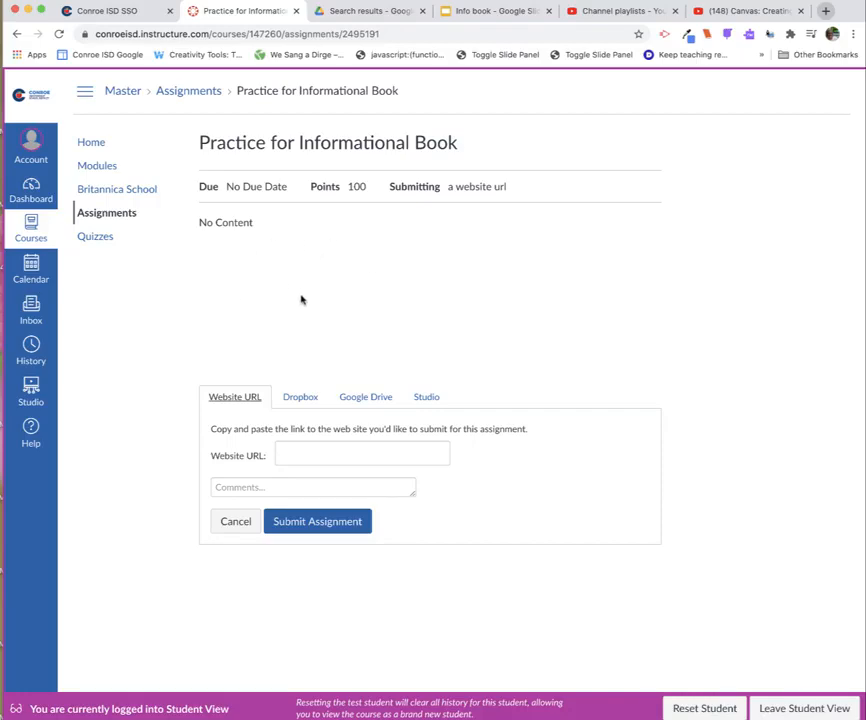
left_click(373, 398)
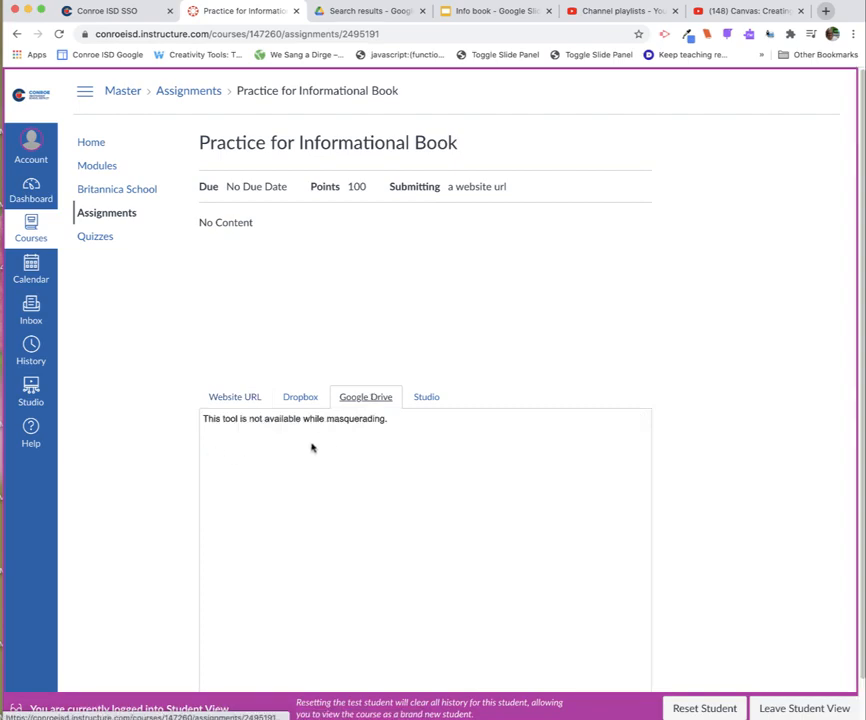
scroll(497, 441, "down", 1)
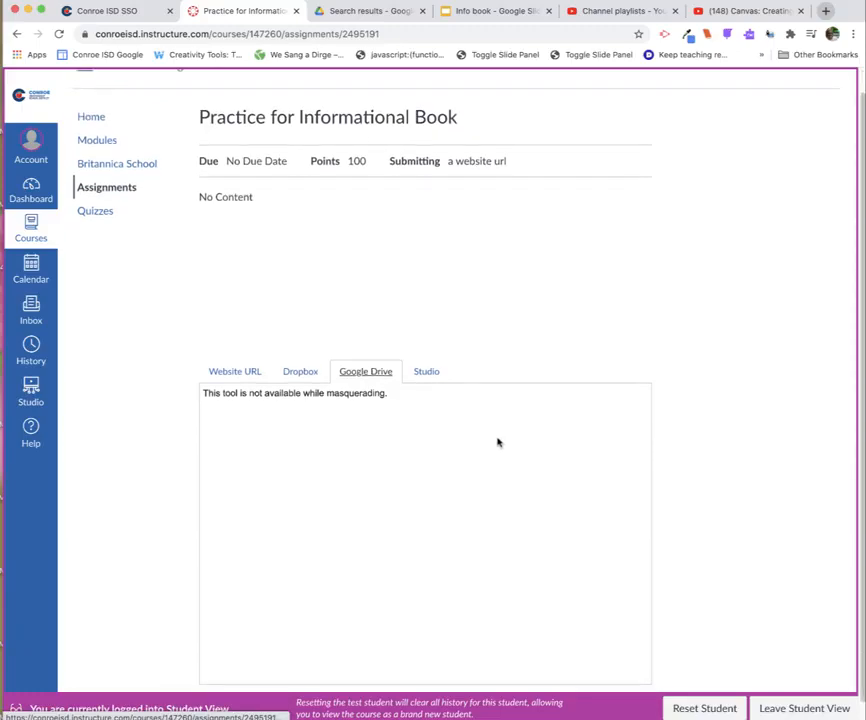
scroll(497, 441, "down", 1)
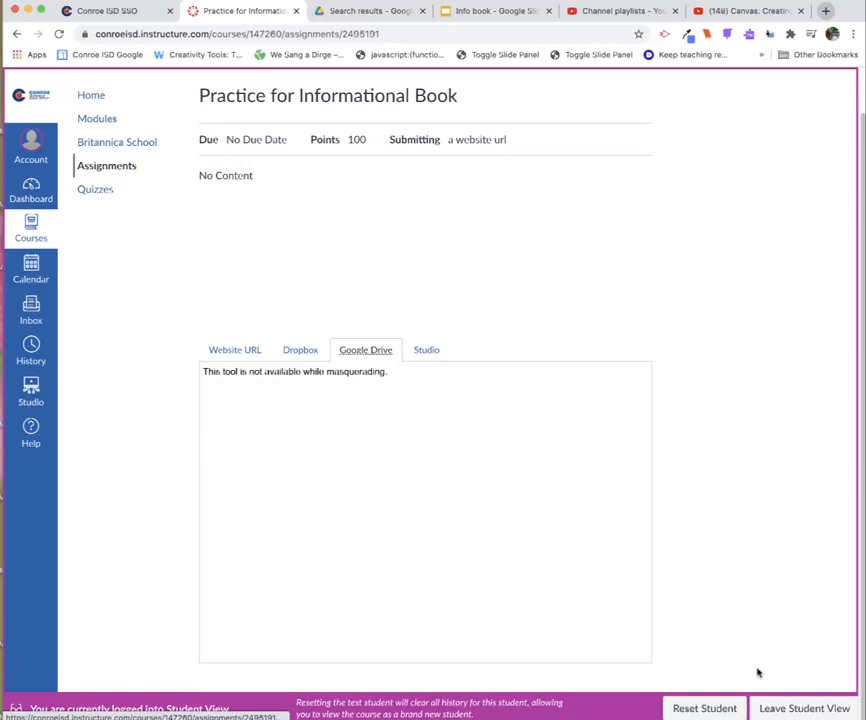
left_click(782, 700)
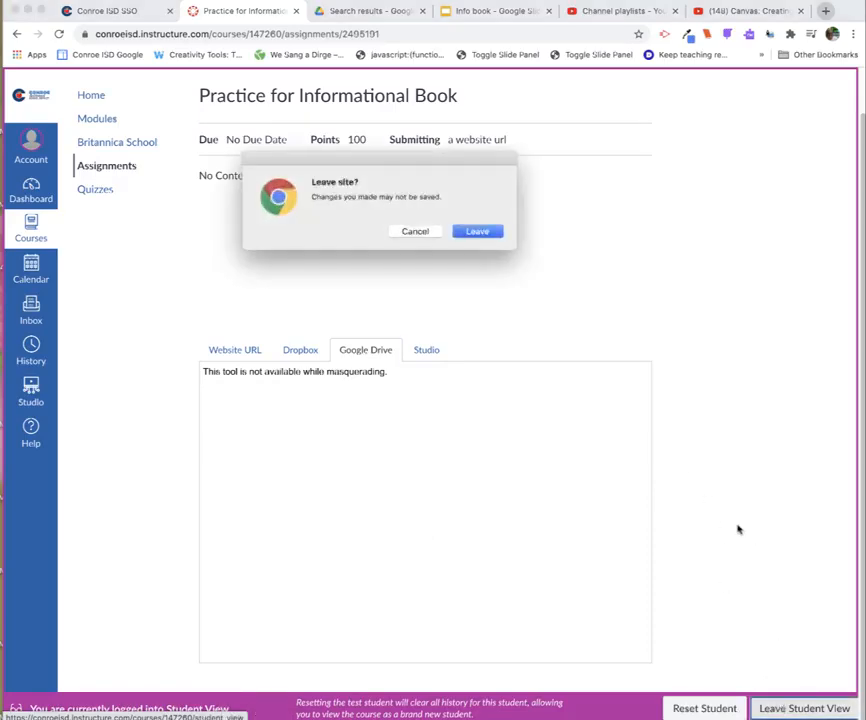
left_click(484, 231)
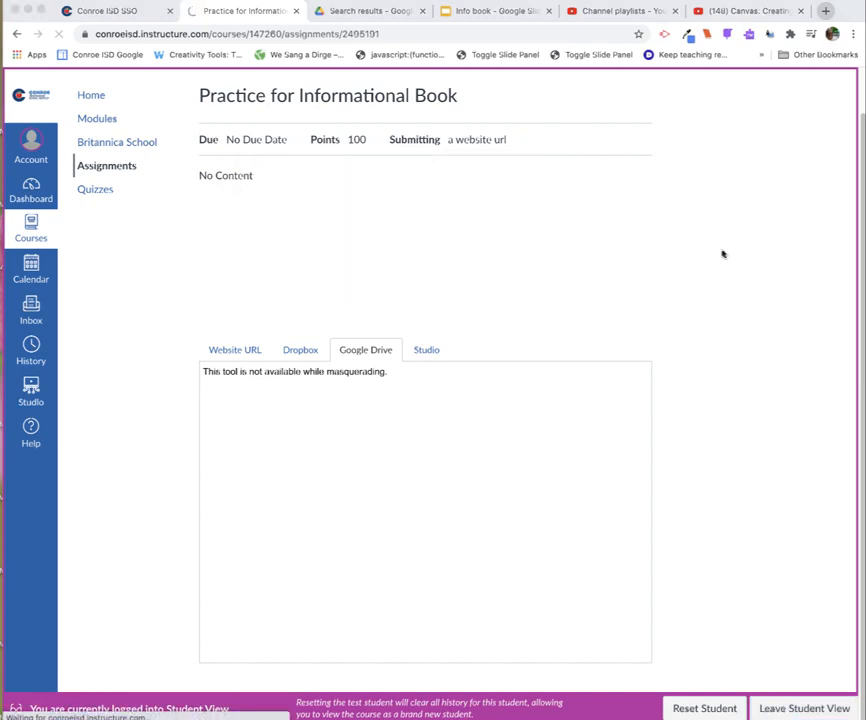